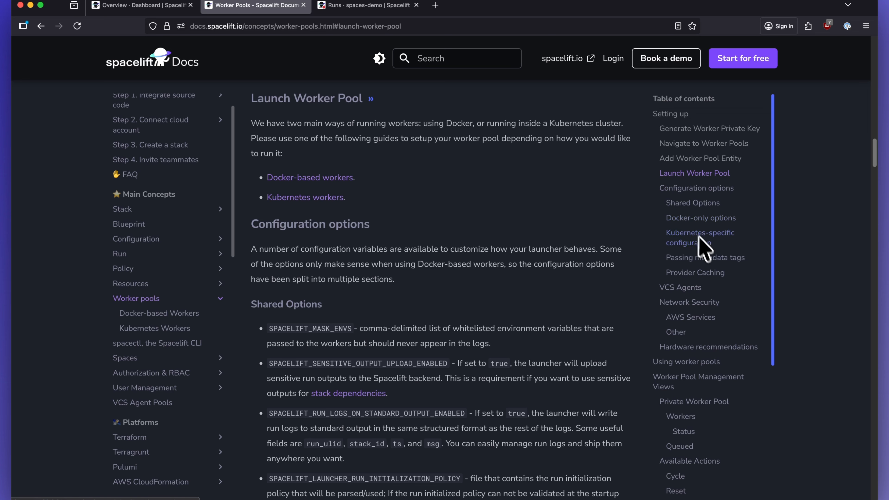
# Read the hardware recommendations and the Worker Pool Management Views section of the worker pools documentation
pyautogui.click(717, 347)
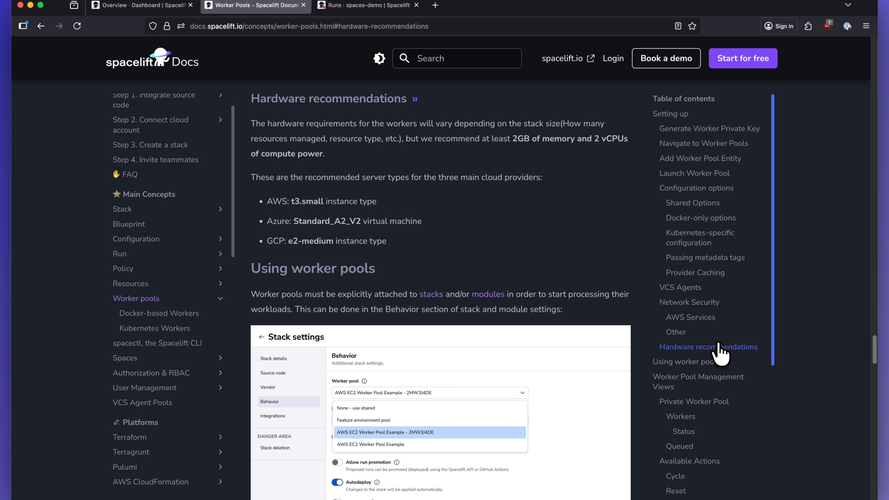
pyautogui.scroll(-2, 714, 354)
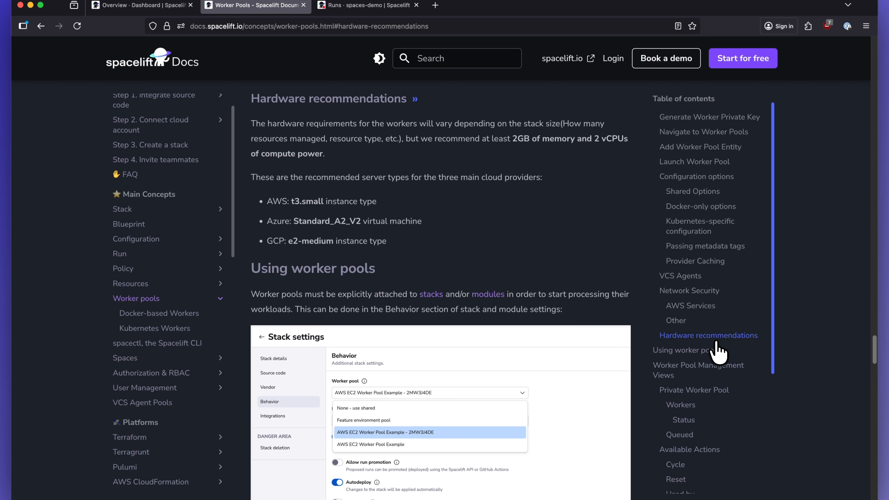
pyautogui.click(702, 360)
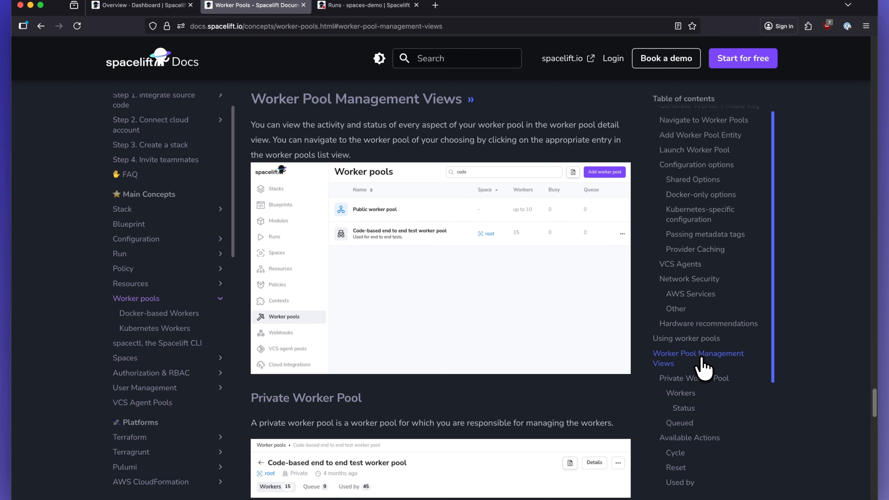
# Open the public worker pool in the Spacelift account and view the stacks that use it
pyautogui.click(147, 7)
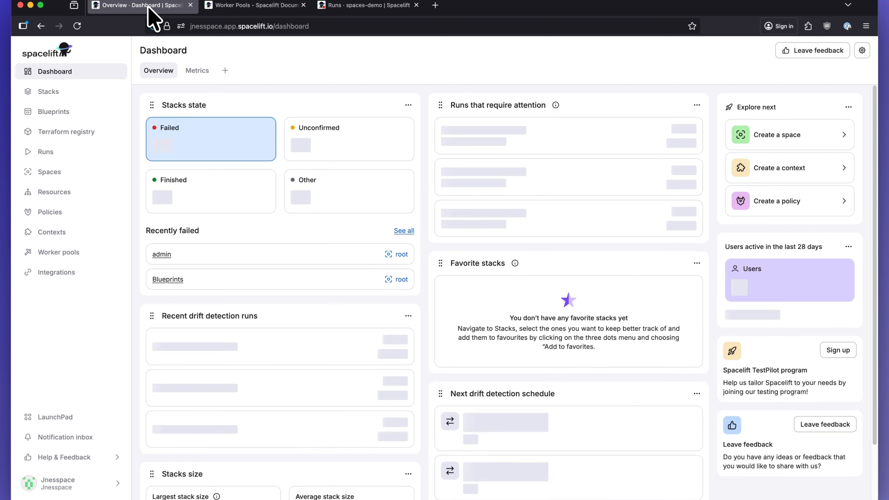
pyautogui.click(69, 253)
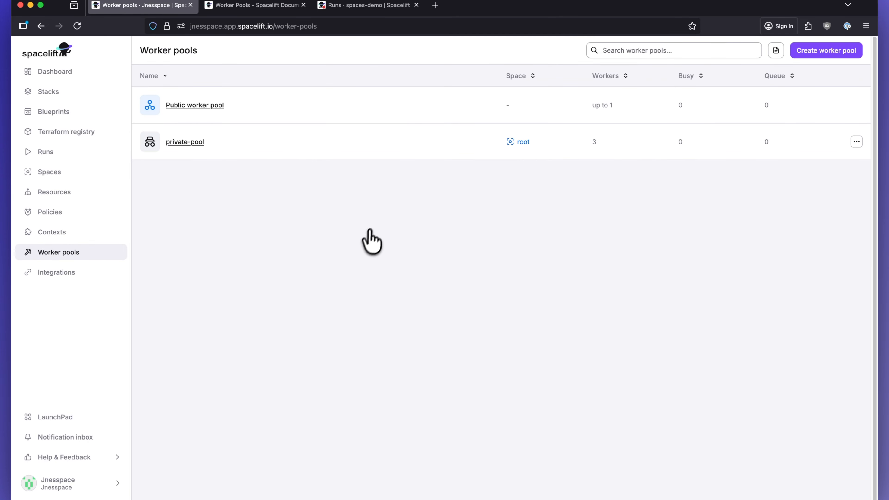
pyautogui.click(214, 105)
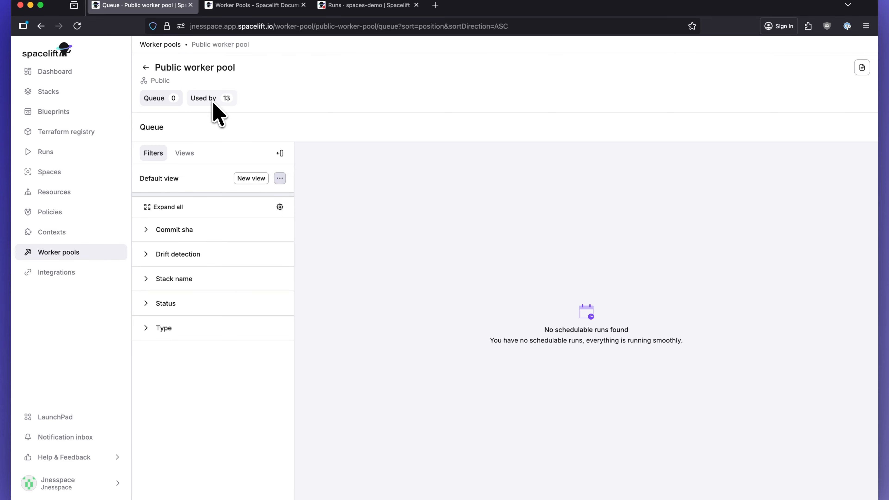
pyautogui.click(214, 99)
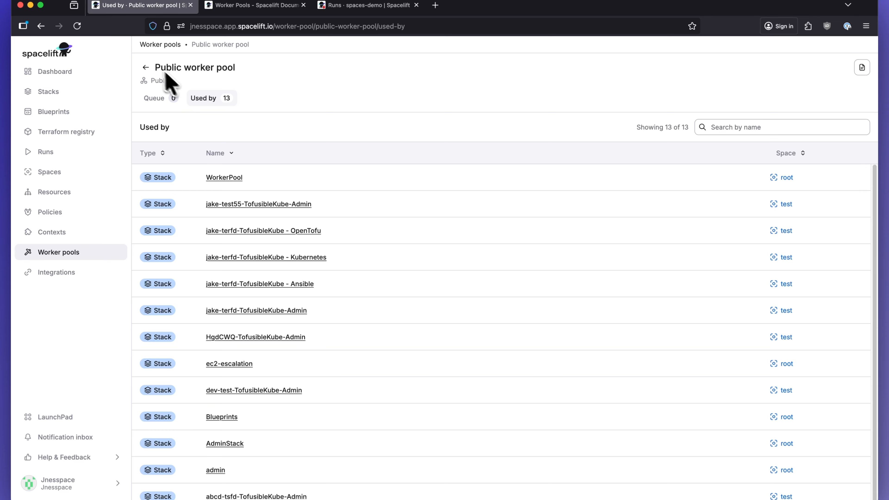
# Open private-pool from the worker pools list and review the stacks using it and its workers
pyautogui.click(147, 67)
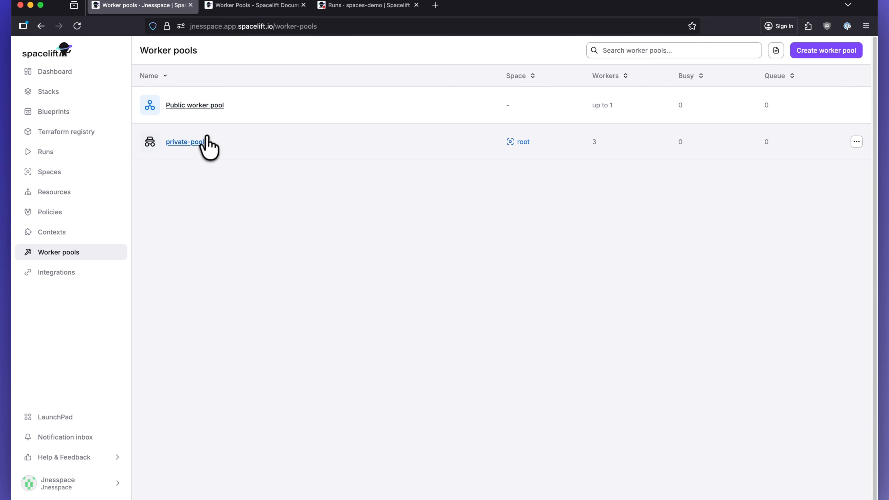
pyautogui.click(196, 142)
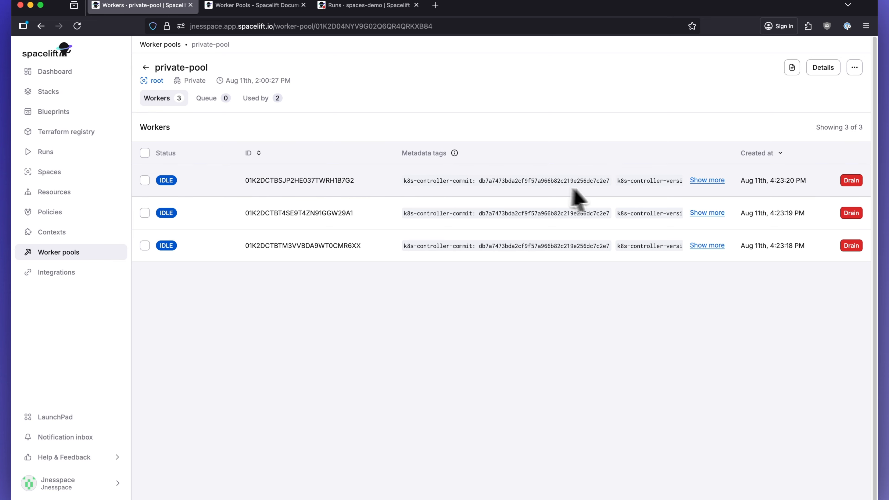
pyautogui.click(255, 99)
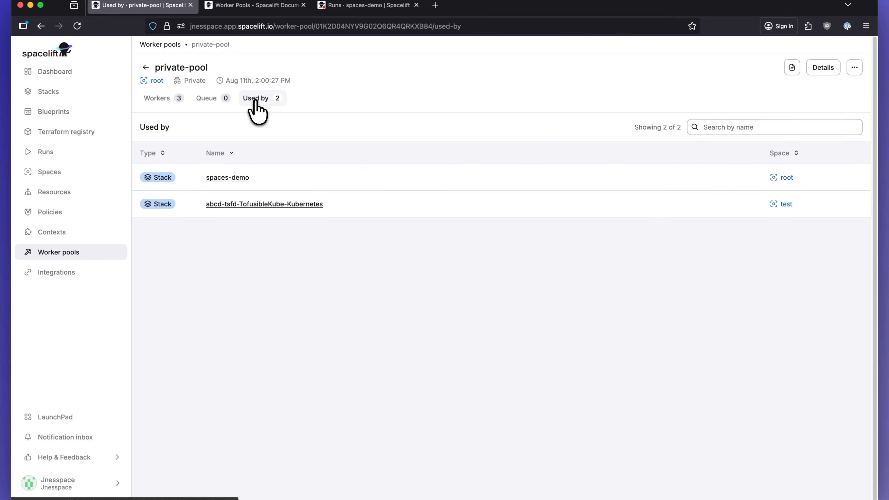
pyautogui.click(157, 98)
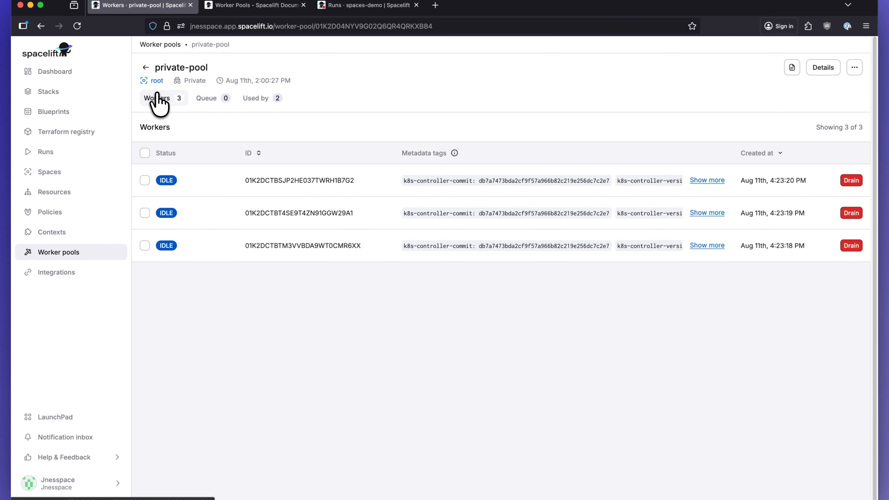
# Trigger a tracked run on the spaces-demo stack
pyautogui.click(369, 7)
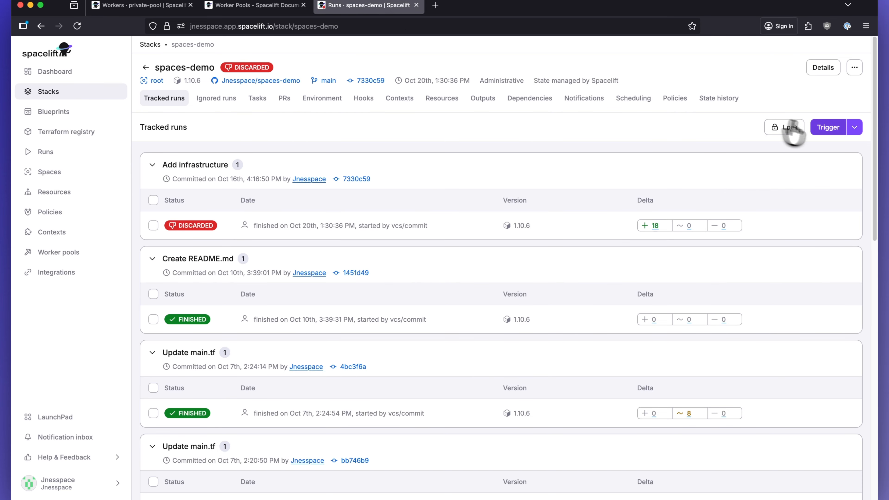
pyautogui.click(821, 128)
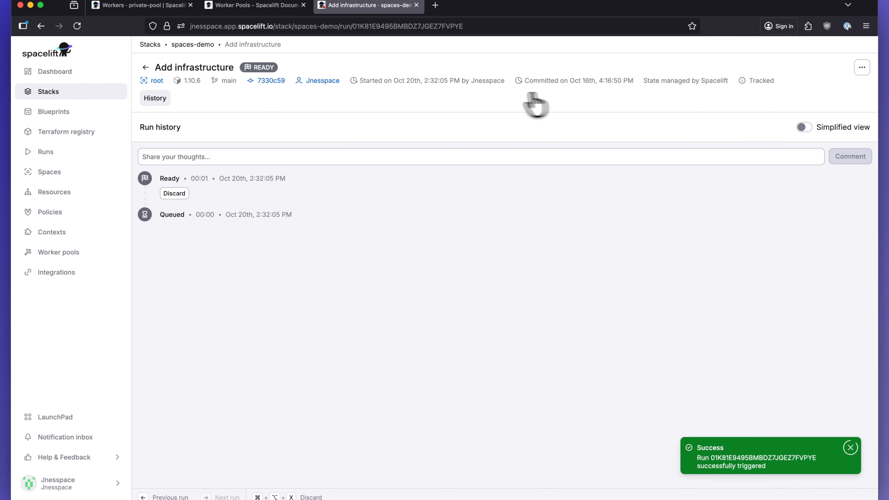
# Return to the worker pools list and open private-pool to check its activity
pyautogui.click(173, 6)
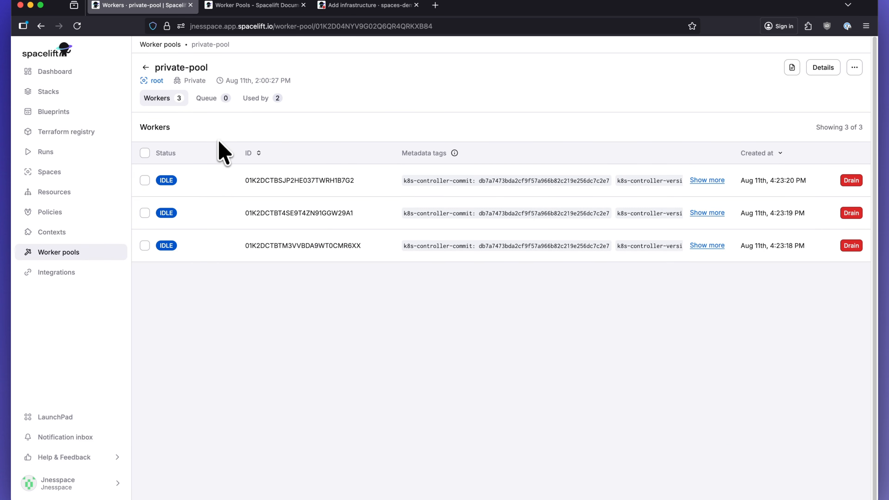
pyautogui.click(161, 45)
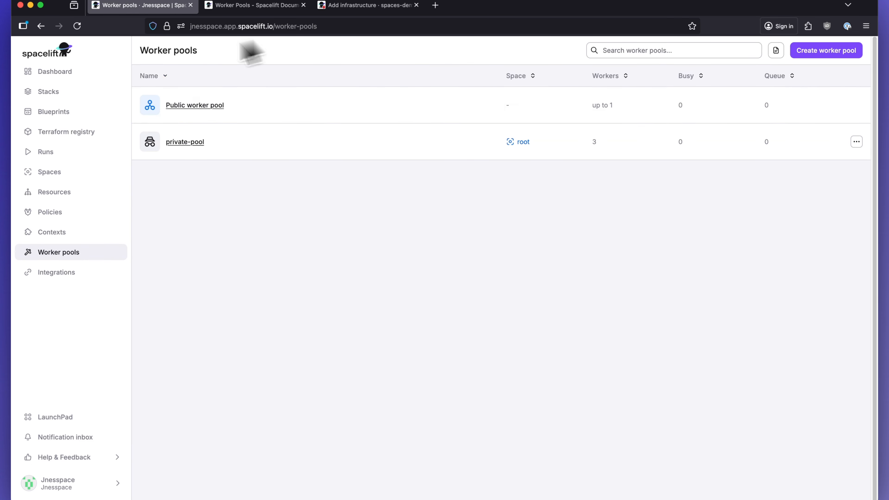
pyautogui.click(195, 144)
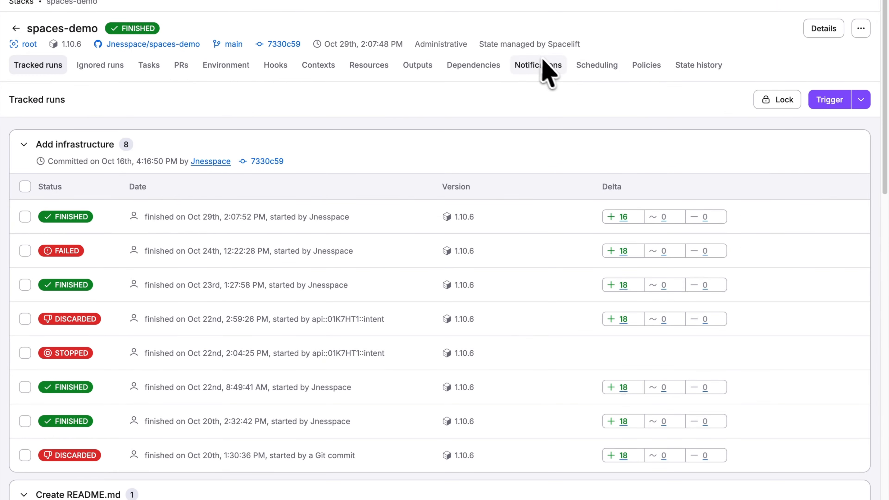
# Create a drift detection schedule on the spaces-demo stack with the cron expression */1 * * * * and Reconcile enabled
pyautogui.click(590, 69)
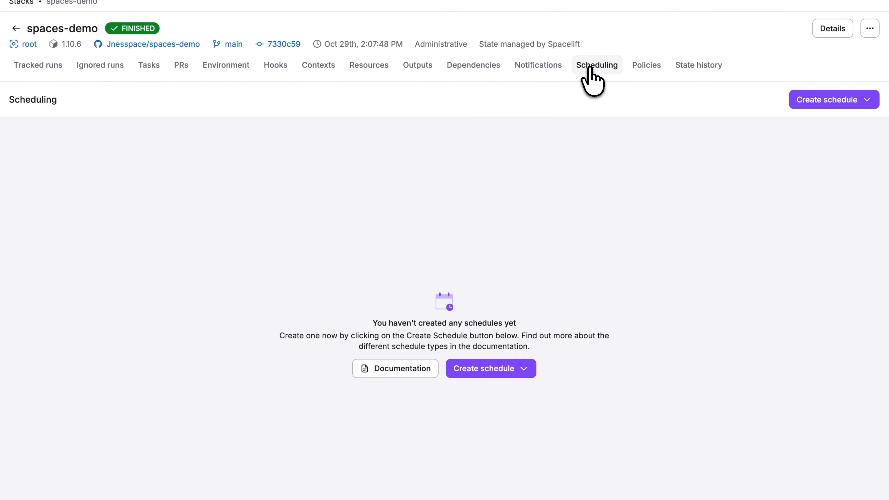
pyautogui.click(521, 372)
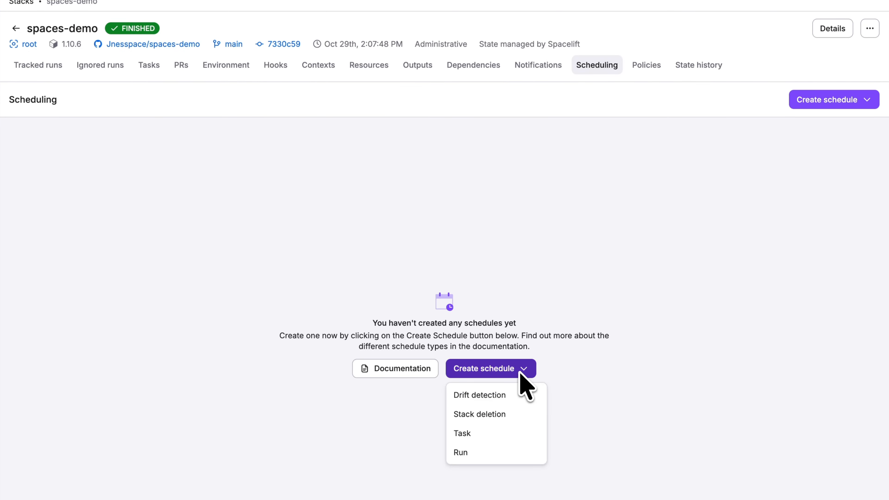
pyautogui.click(498, 397)
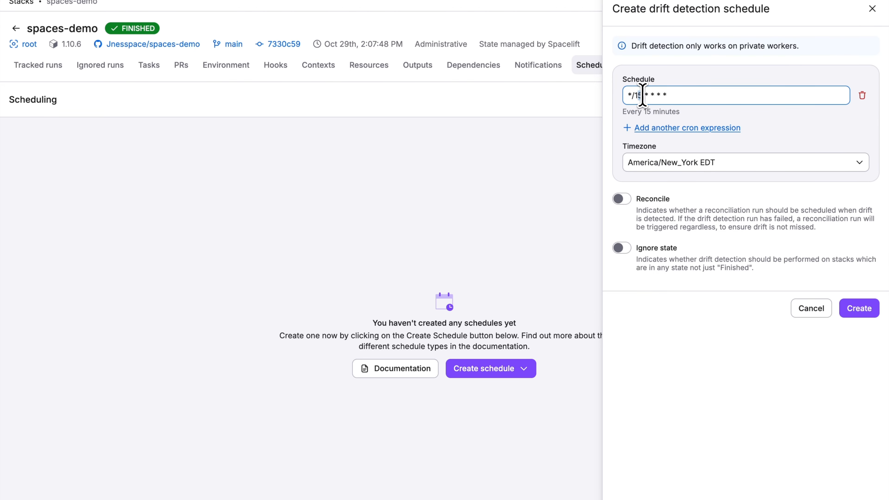
pyautogui.press('BackSpace')
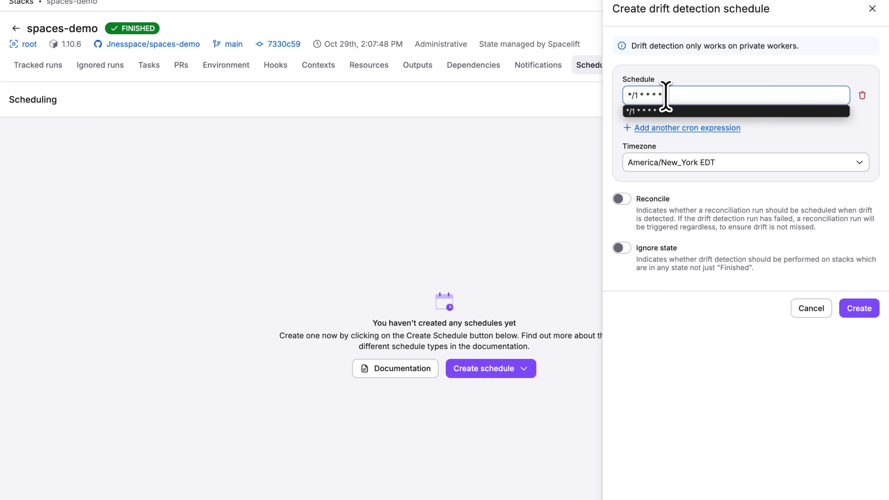
pyautogui.click(801, 144)
pyautogui.click(623, 199)
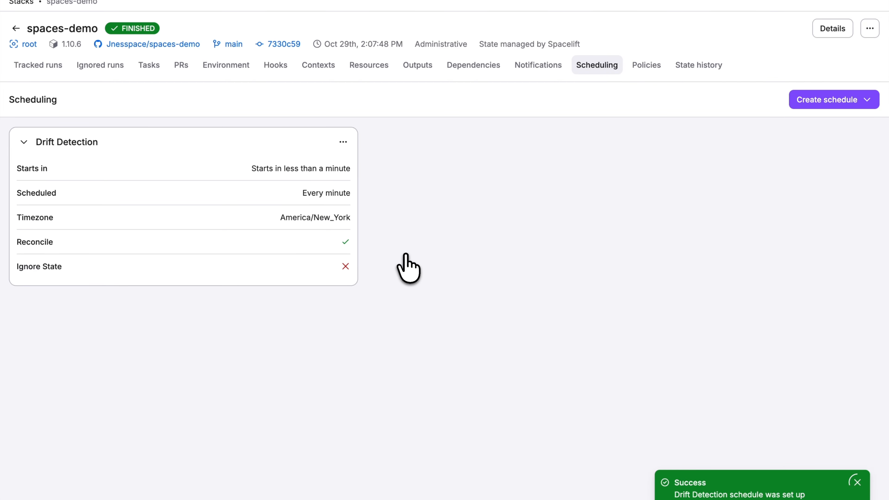
# Fill in a stack deletion schedule for 10/29/2025, 2:10PM EDT with Delete resources selected, and close it without creating it
pyautogui.click(827, 102)
pyautogui.click(829, 124)
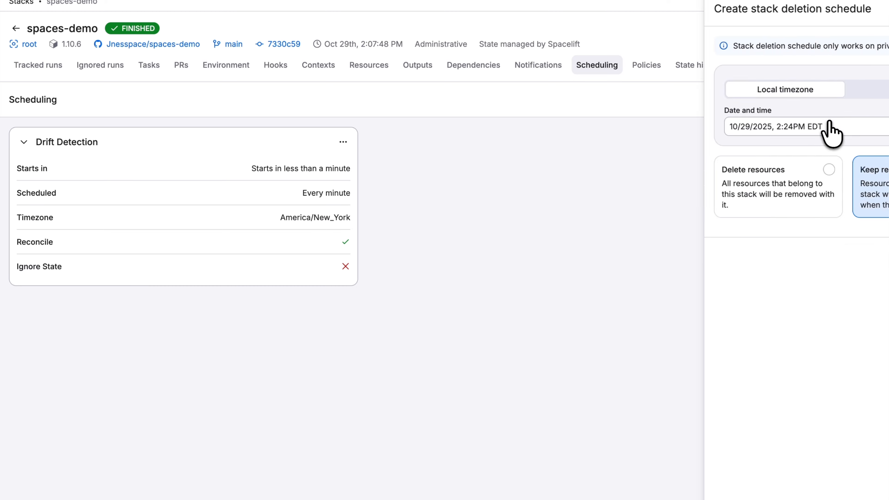
pyautogui.click(686, 126)
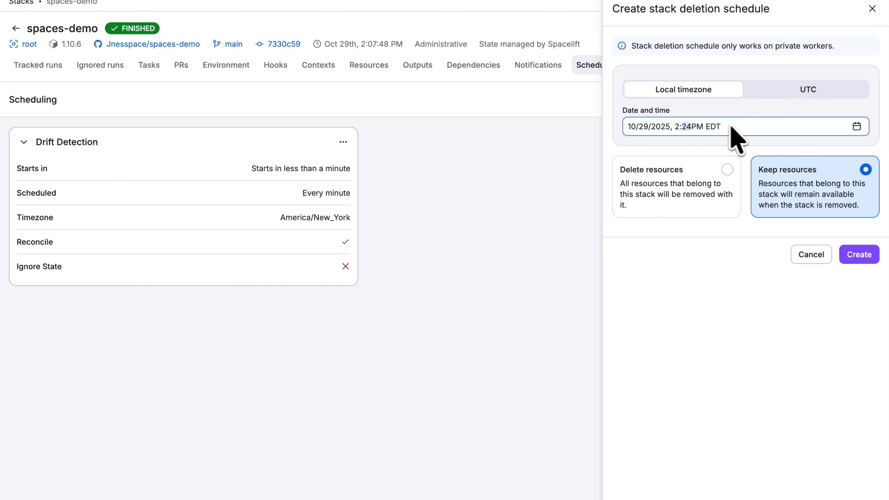
pyautogui.write('10')
pyautogui.click(723, 193)
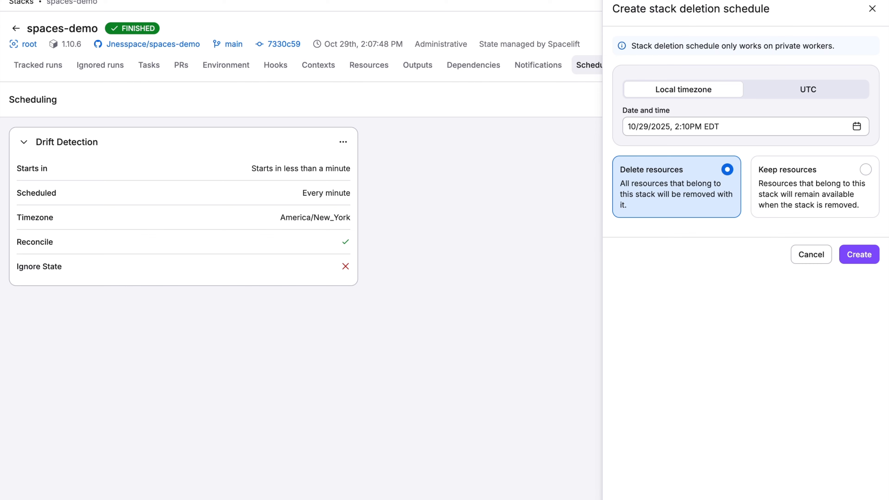
pyautogui.click(871, 9)
pyautogui.click(479, 304)
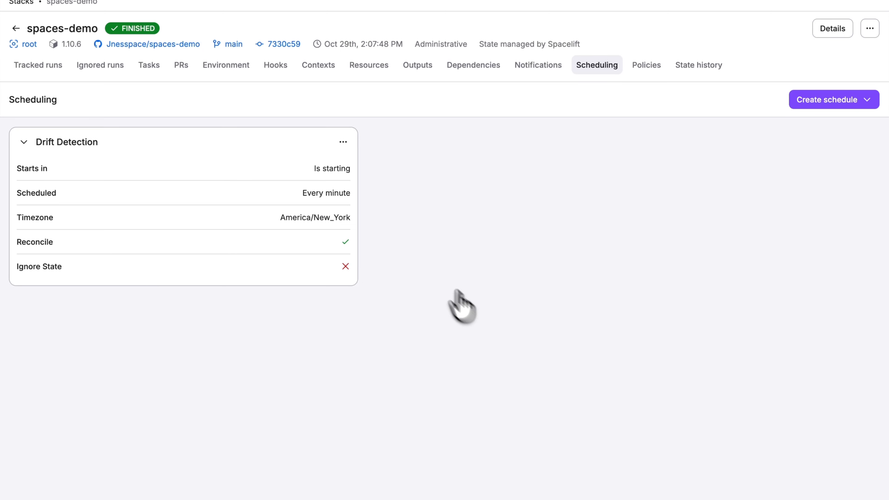
# Show the runs belonging to the stack's drift detection schedule
pyautogui.click(344, 142)
pyautogui.click(321, 166)
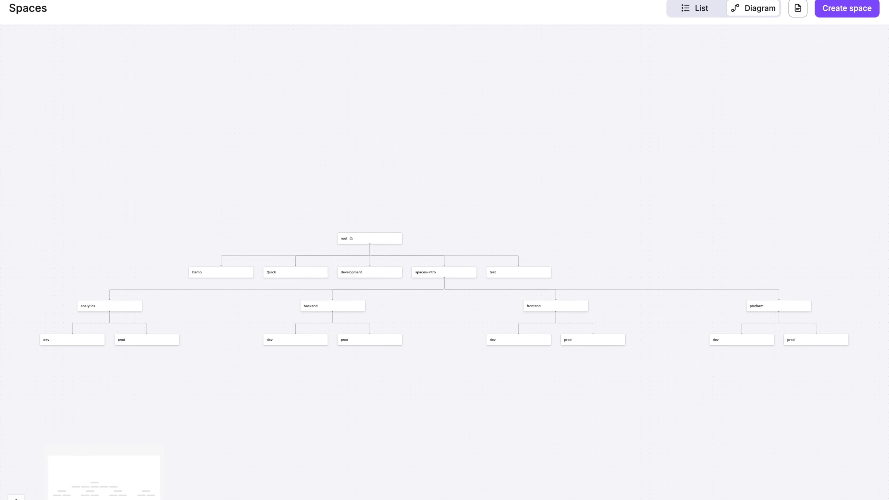
# Rename the dev space under backend to dev-plus and save it
pyautogui.scroll(3, 329, 333)
pyautogui.scroll(3, 318, 338)
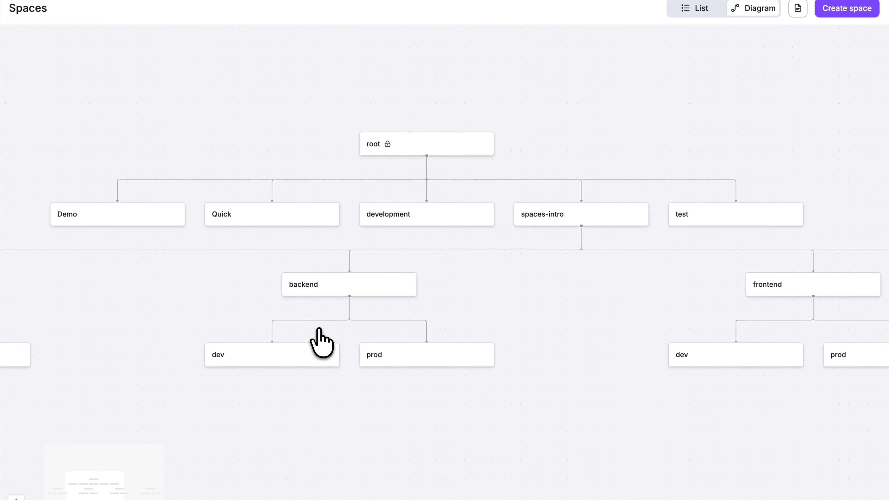
pyautogui.click(241, 368)
pyautogui.click(634, 93)
pyautogui.write('-plus')
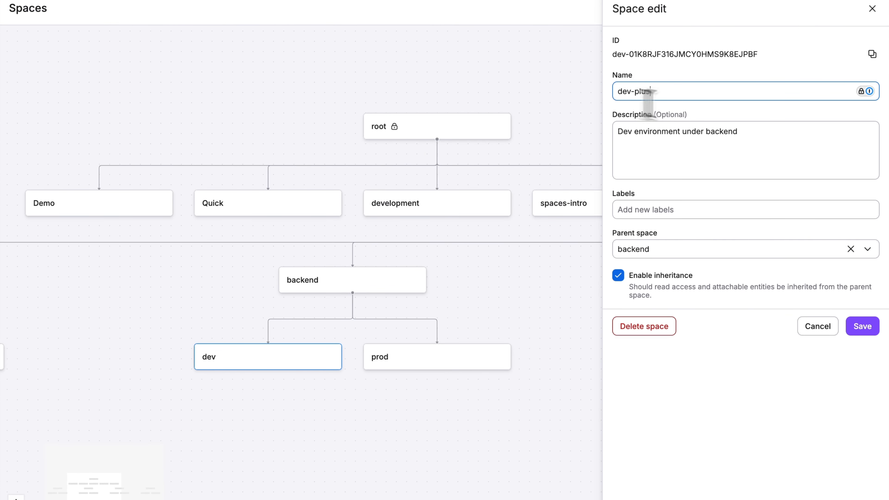
pyautogui.click(872, 328)
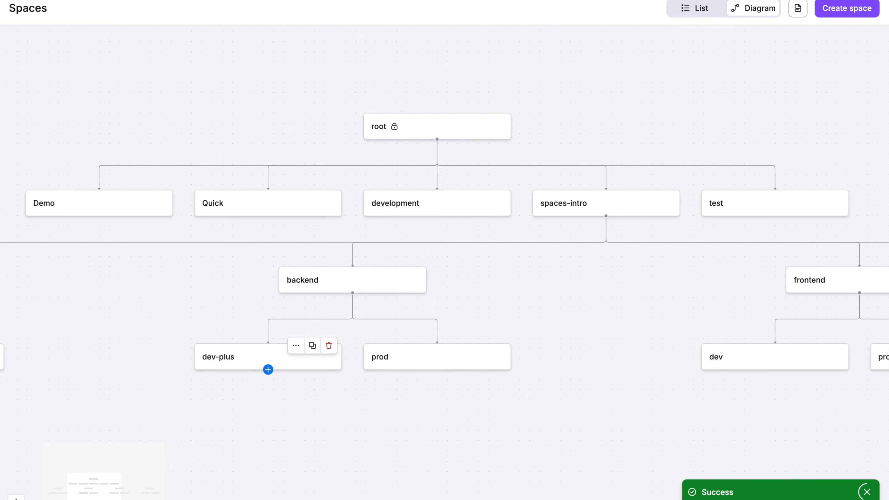
# Return to the spaces-demo stack's scheduling page and show the runs started by its drift detection schedule
pyautogui.click(21, 84)
pyautogui.scroll(-3, 452, 365)
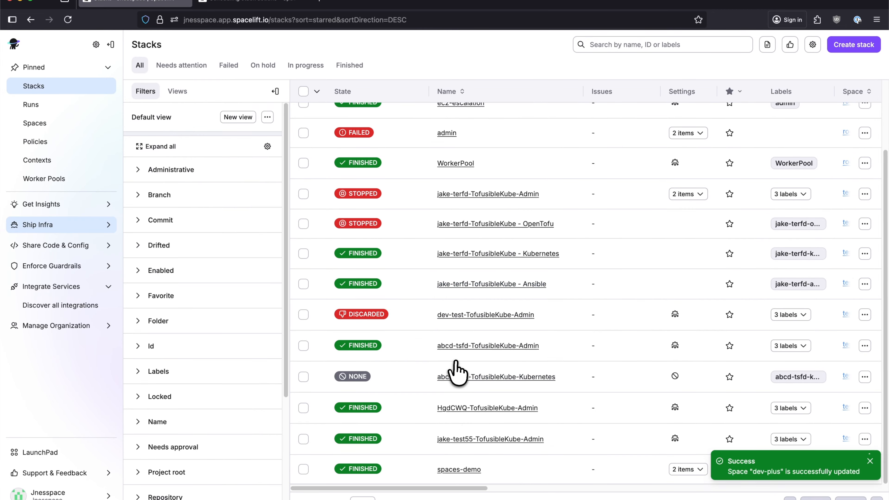
pyautogui.click(455, 471)
pyautogui.click(638, 93)
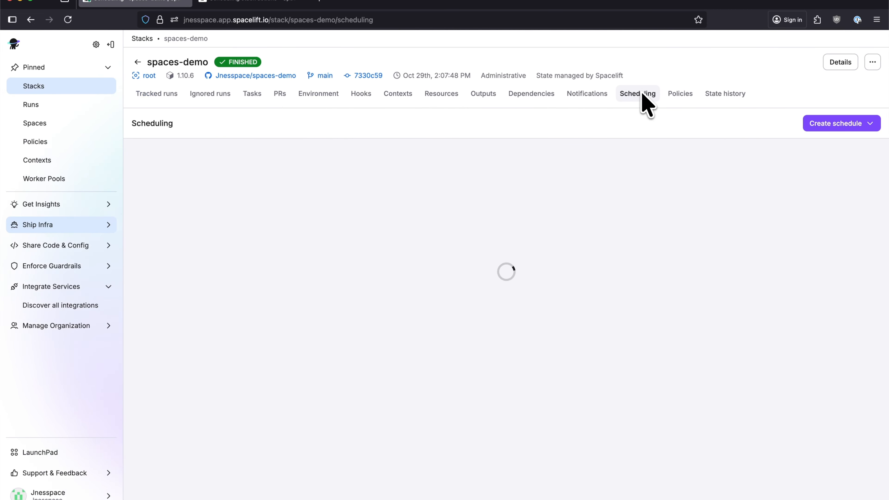
pyautogui.click(419, 160)
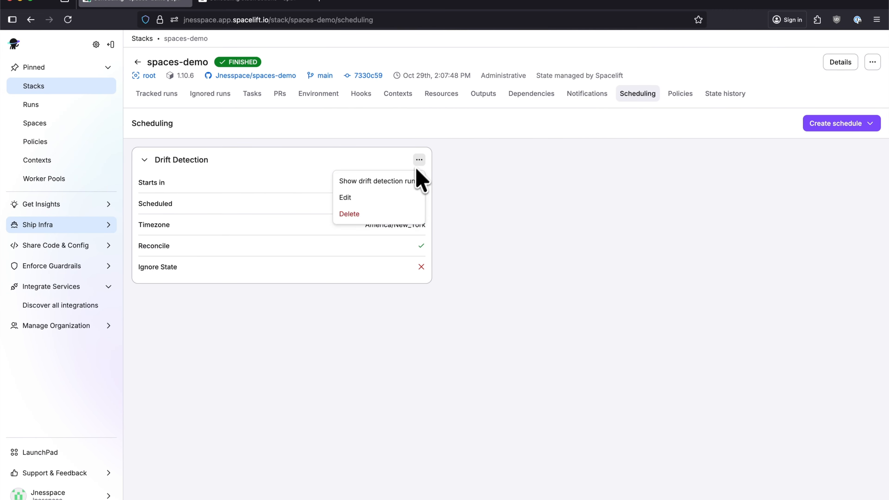
pyautogui.click(411, 183)
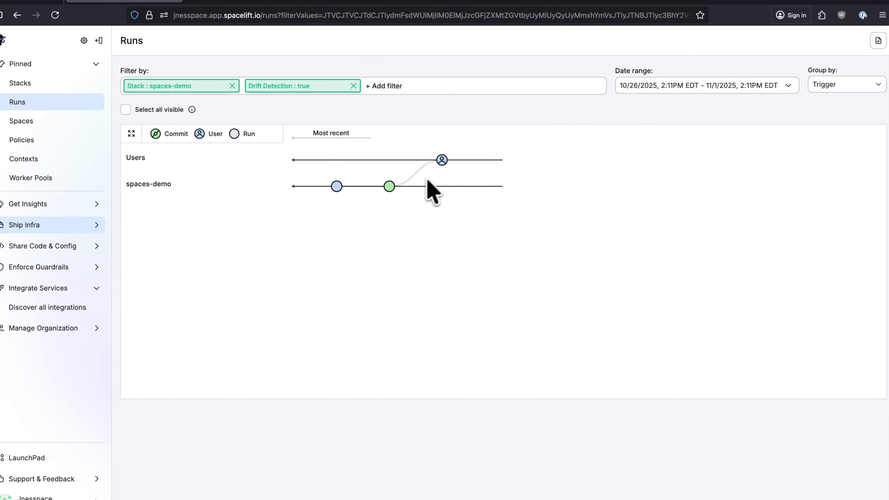
# Inspect the details of the user that triggered the drift detection and of the connected commit run on spaces-demo
pyautogui.moveTo(443, 162)
pyautogui.click(442, 160)
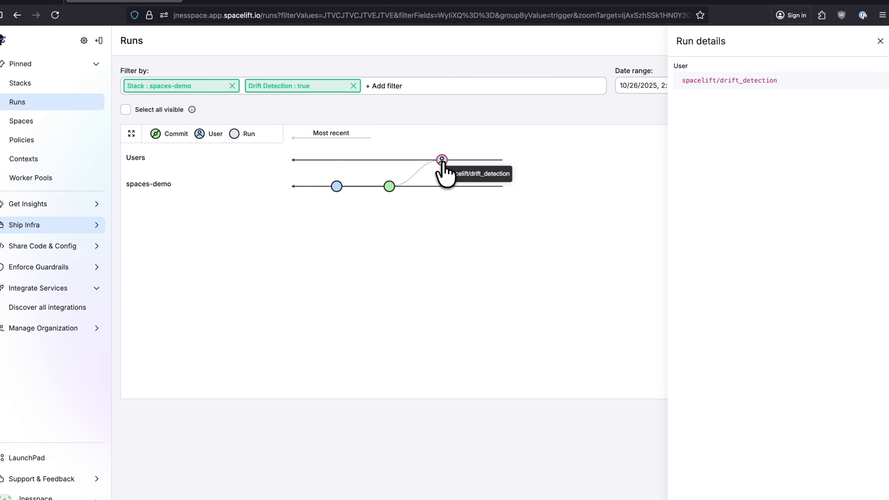
pyautogui.click(389, 186)
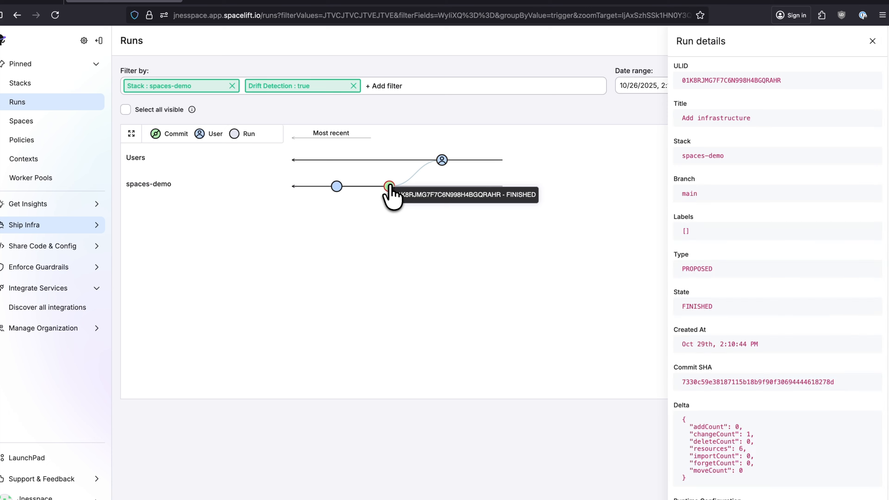
# Open the spaces-demo stack's unconfirmed tracked run started in response to detected drift and confirm it
pyautogui.scroll(-4, 733, 302)
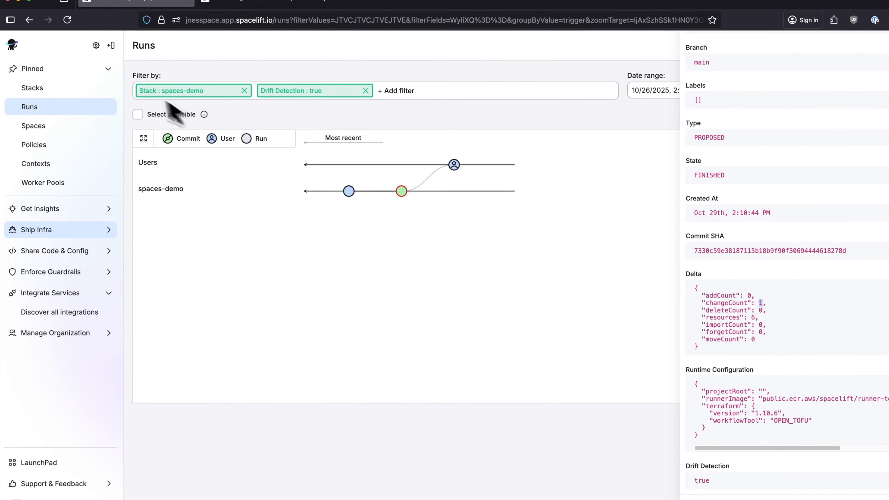
pyautogui.click(75, 89)
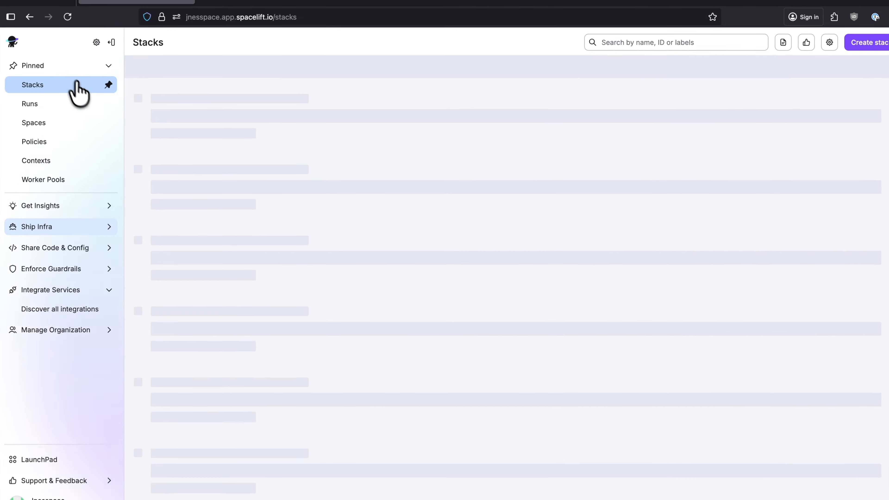
pyautogui.scroll(-3, 476, 341)
pyautogui.click(468, 471)
pyautogui.scroll(-2, 245, 274)
pyautogui.scroll(1, 224, 242)
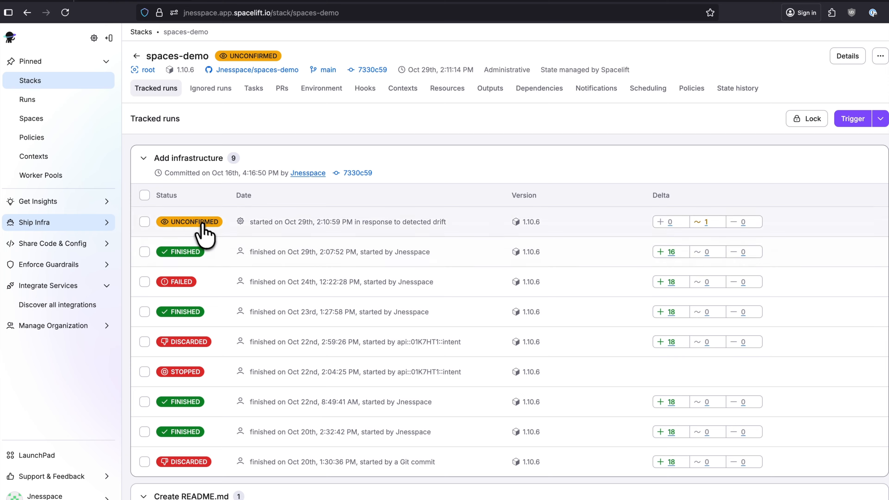
pyautogui.click(205, 224)
pyautogui.click(176, 206)
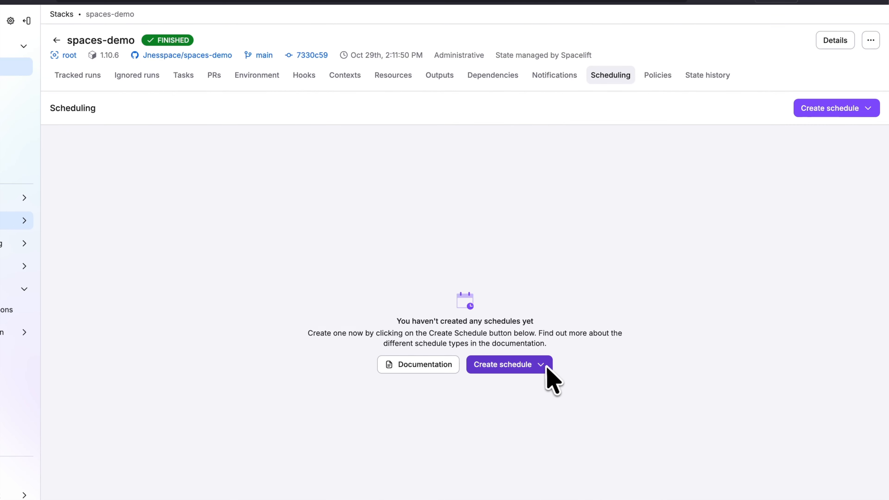
# Create a task schedule for spaces-demo that runs ls -la once at the specific local time 10/29/2025, 2:25PM EDT
pyautogui.click(870, 111)
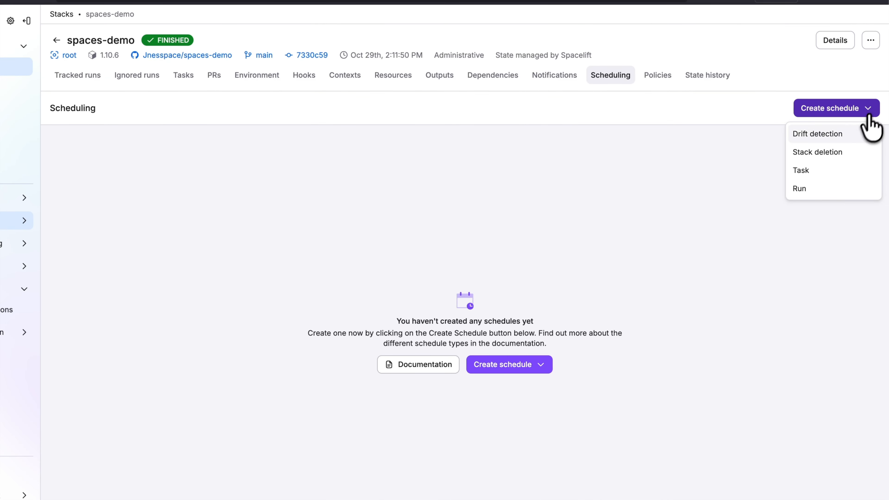
pyautogui.click(838, 170)
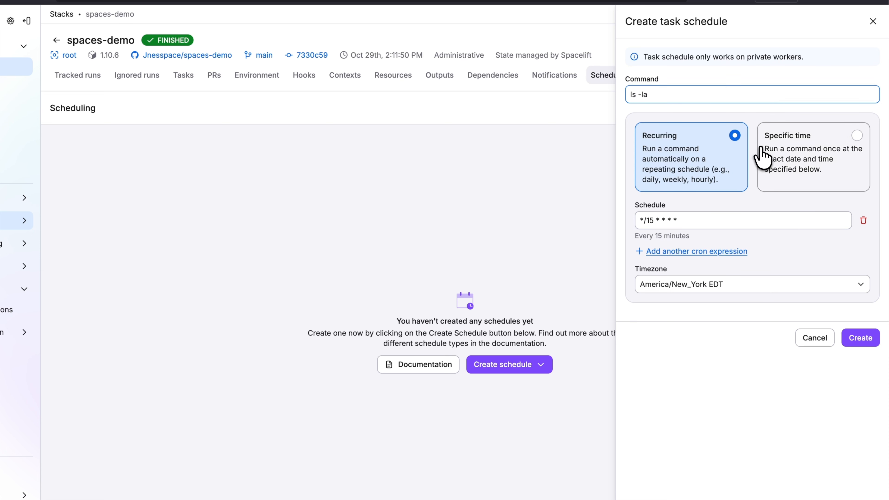
pyautogui.click(763, 156)
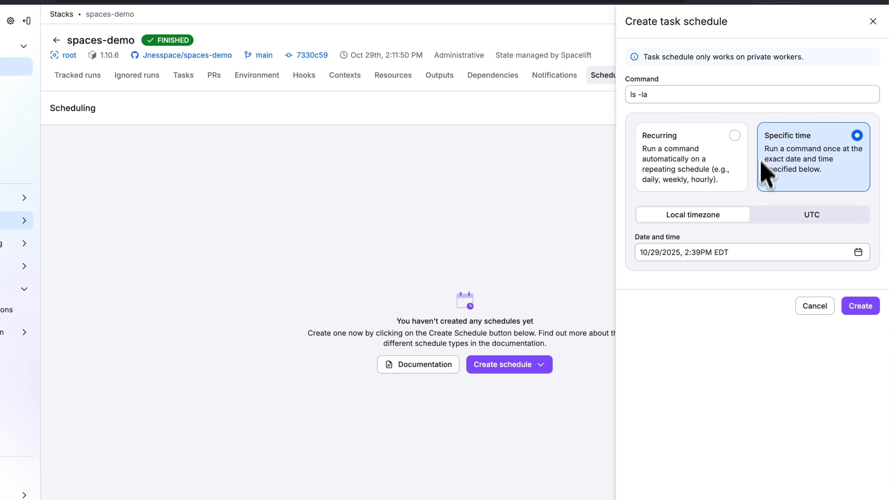
pyautogui.click(698, 252)
pyautogui.write('25')
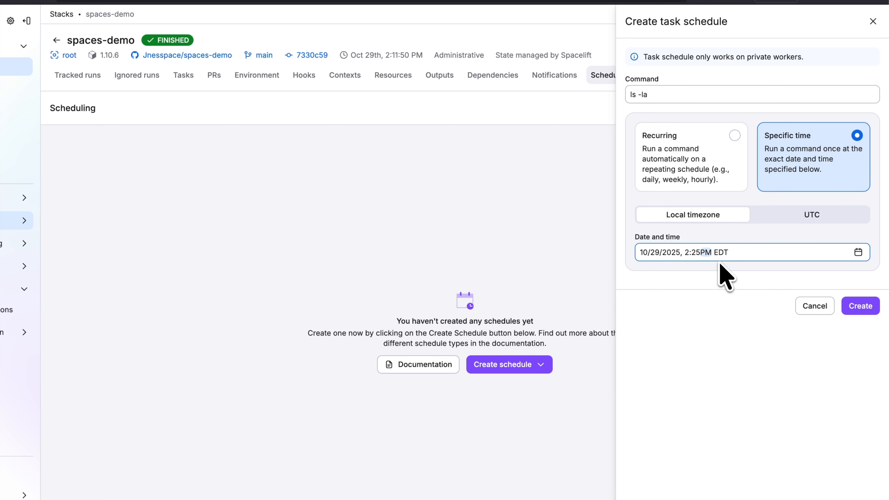
pyautogui.click(860, 307)
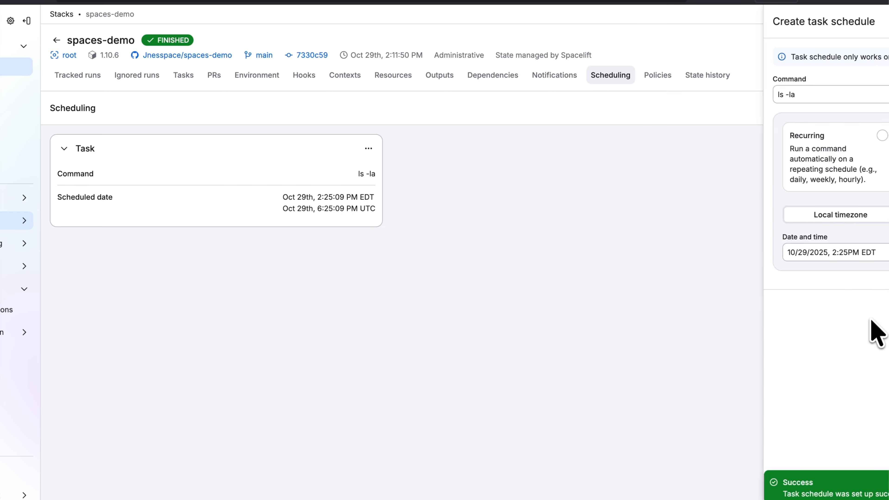
pyautogui.click(874, 112)
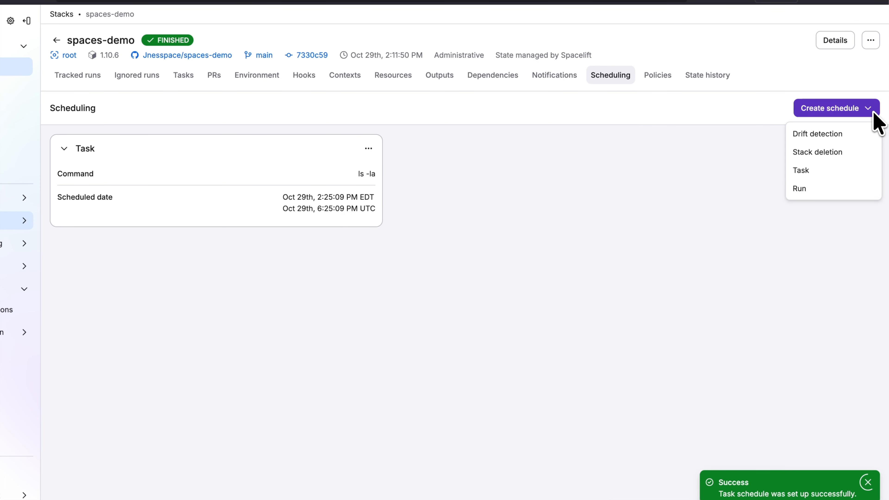
pyautogui.click(817, 189)
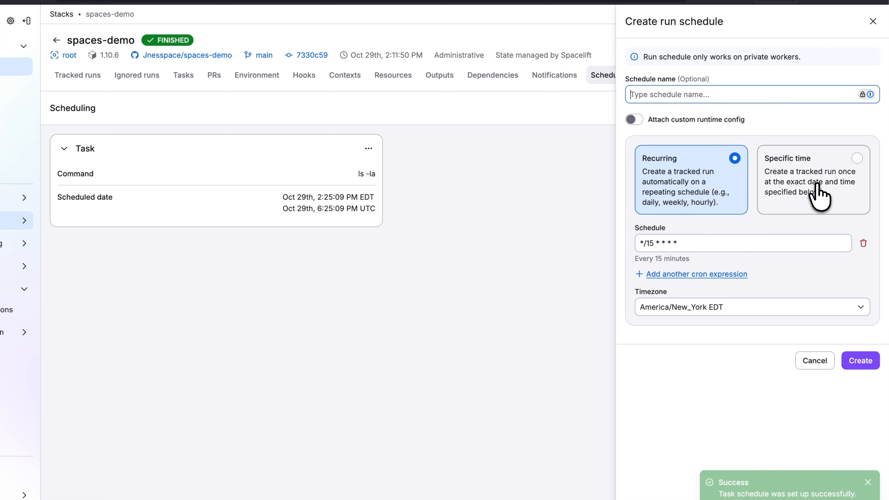
pyautogui.click(876, 26)
# Create an unnamed run schedule for spaces-demo at the specific local time 10/29/2025, 2:25PM EDT, without a custom runtime config
pyautogui.click(858, 111)
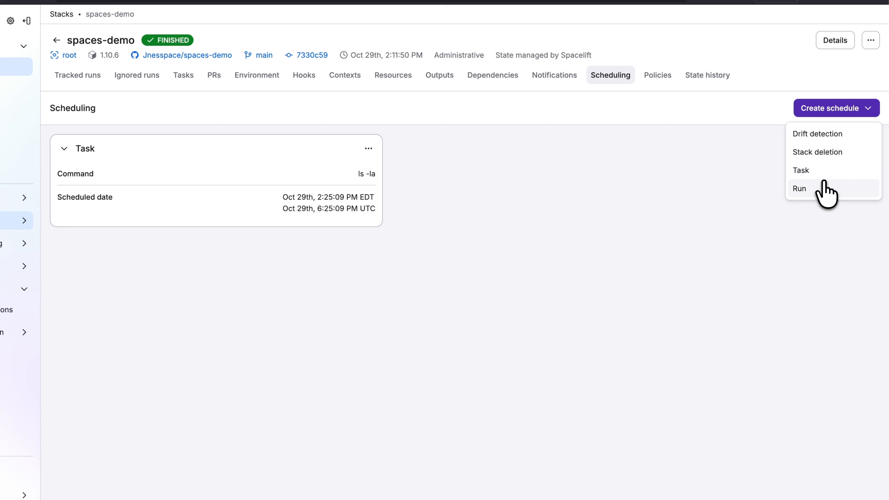
pyautogui.click(821, 189)
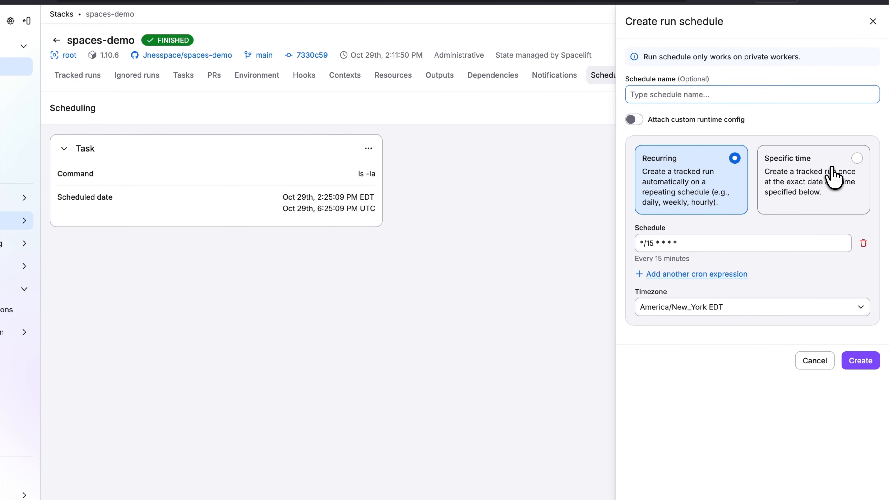
pyautogui.click(828, 179)
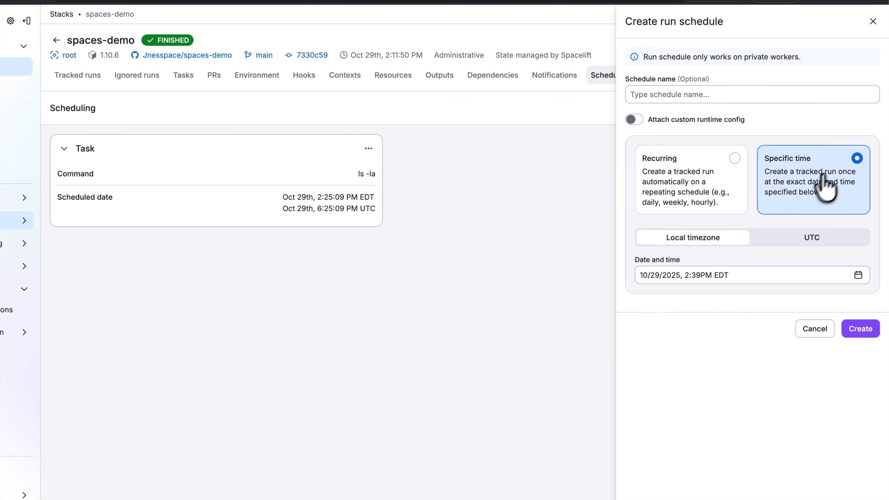
pyautogui.click(695, 276)
pyautogui.write('2')
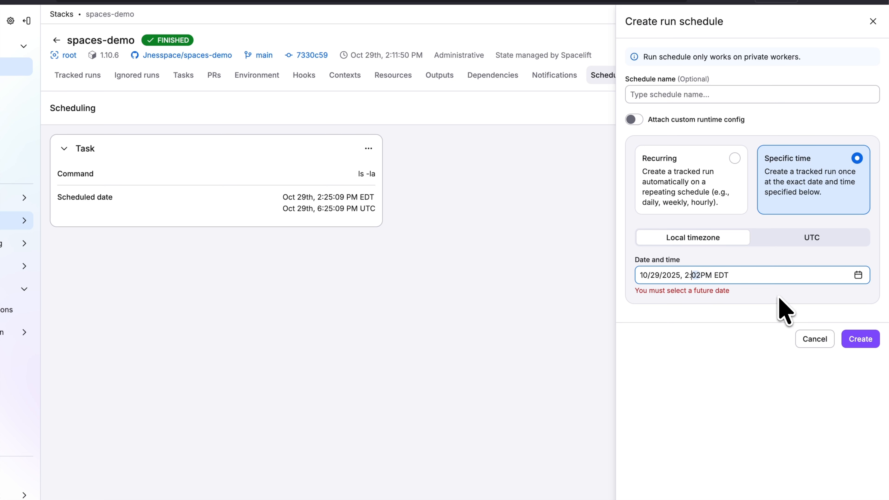
pyautogui.write('5')
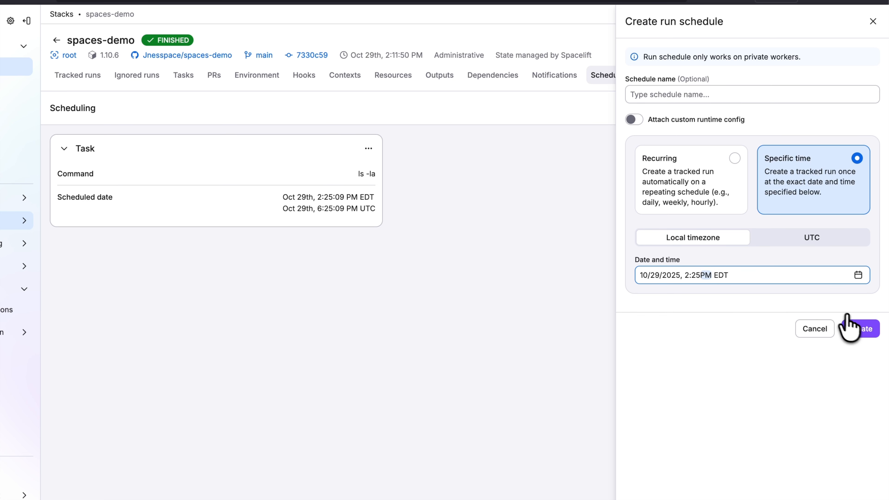
pyautogui.click(861, 331)
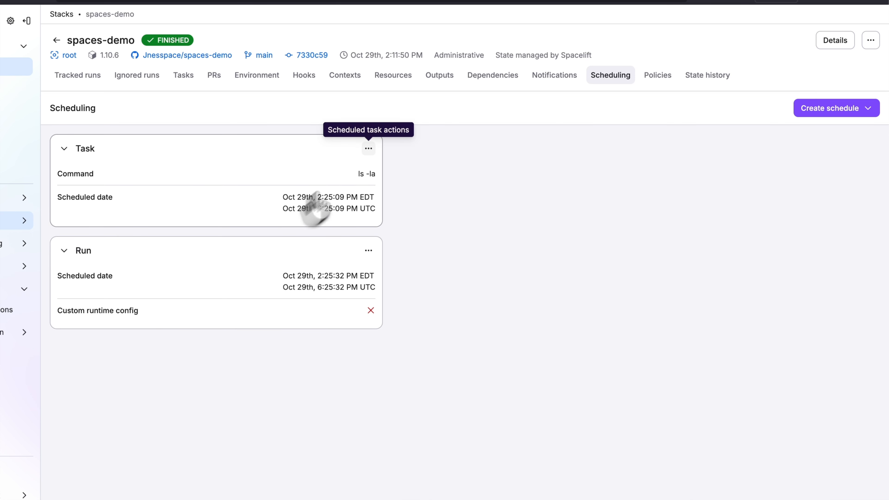
# Check the available actions of the stack's scheduled task and scheduled run
pyautogui.click(368, 149)
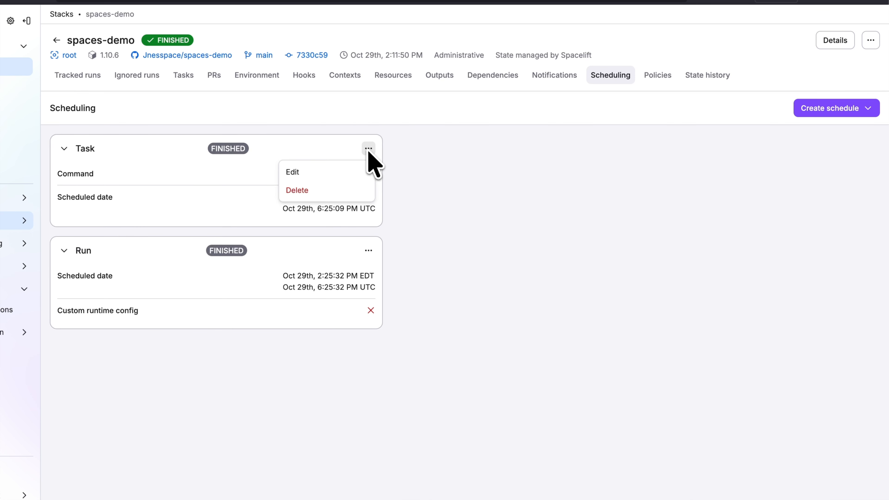
pyautogui.click(258, 155)
pyautogui.click(368, 148)
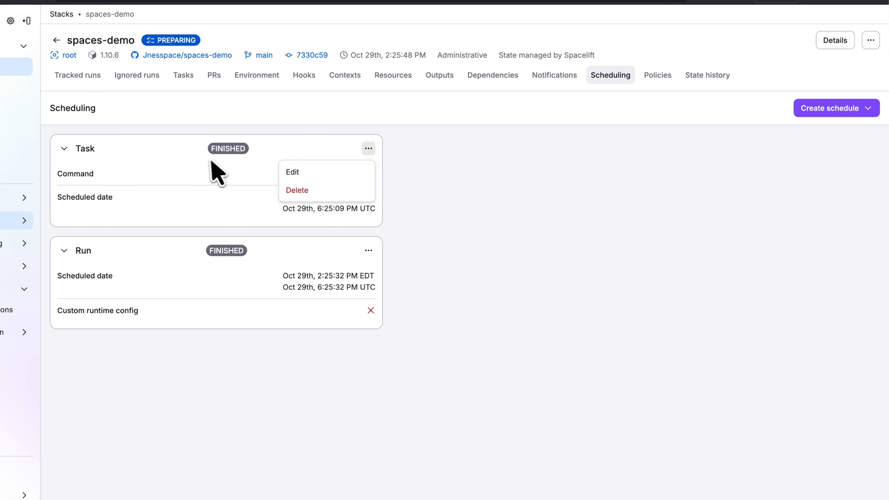
pyautogui.click(216, 172)
pyautogui.click(64, 148)
pyautogui.click(64, 148)
pyautogui.click(186, 163)
pyautogui.click(370, 251)
pyautogui.click(373, 252)
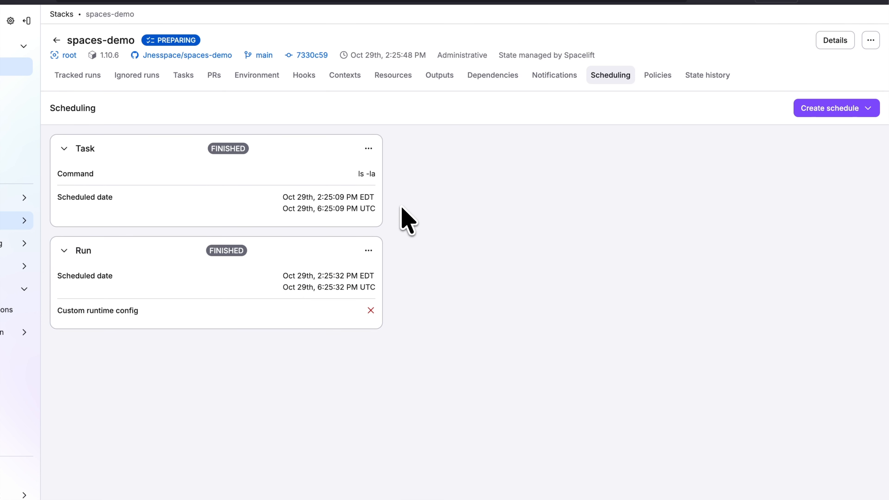
# Show the queue of the private-pool worker pool and open the queued spaces-demo task to view its run history
pyautogui.click(22, 169)
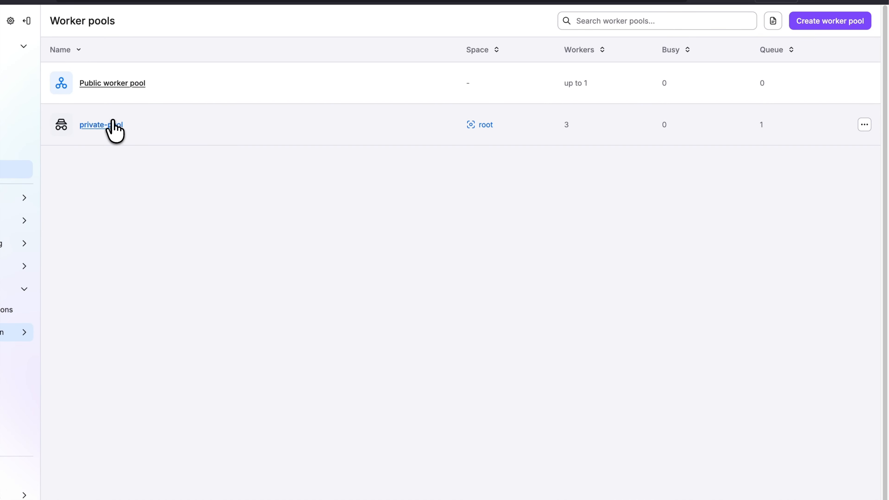
pyautogui.click(113, 126)
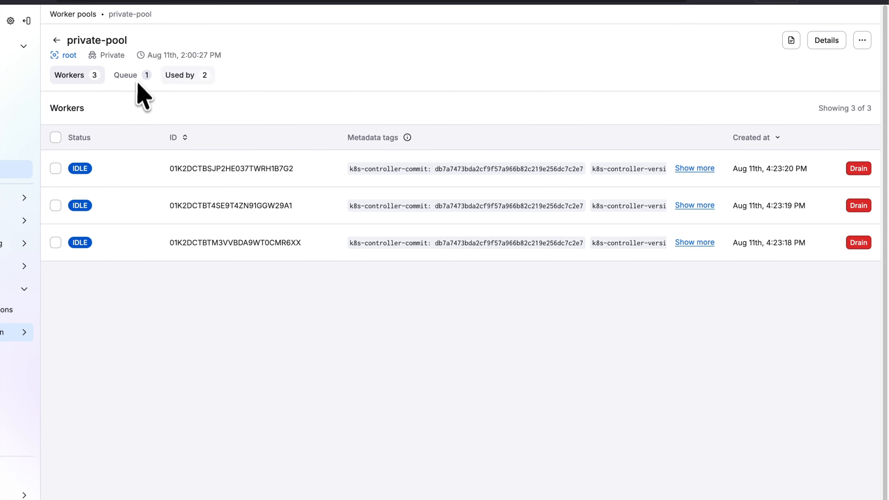
pyautogui.click(123, 76)
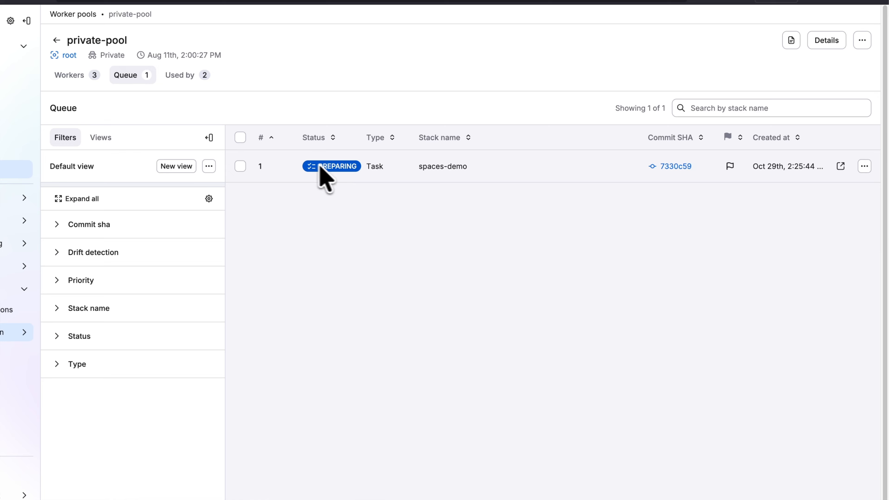
pyautogui.click(841, 167)
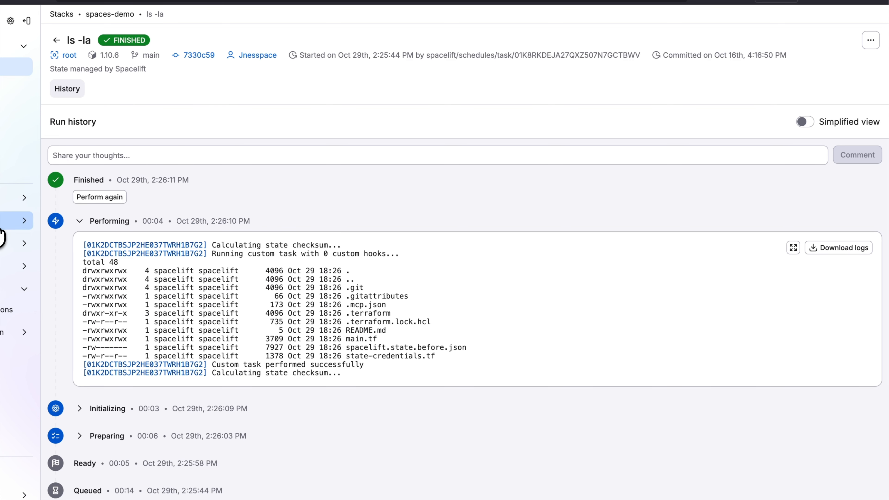
# Open the spaces-demo tracked run started by the run schedule and examine its planning log
pyautogui.click(4, 67)
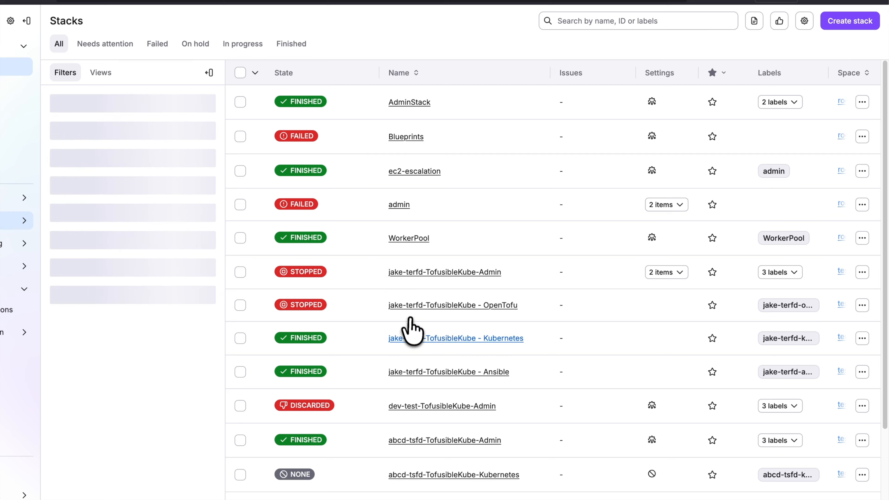
pyautogui.scroll(-3, 404, 331)
pyautogui.click(406, 491)
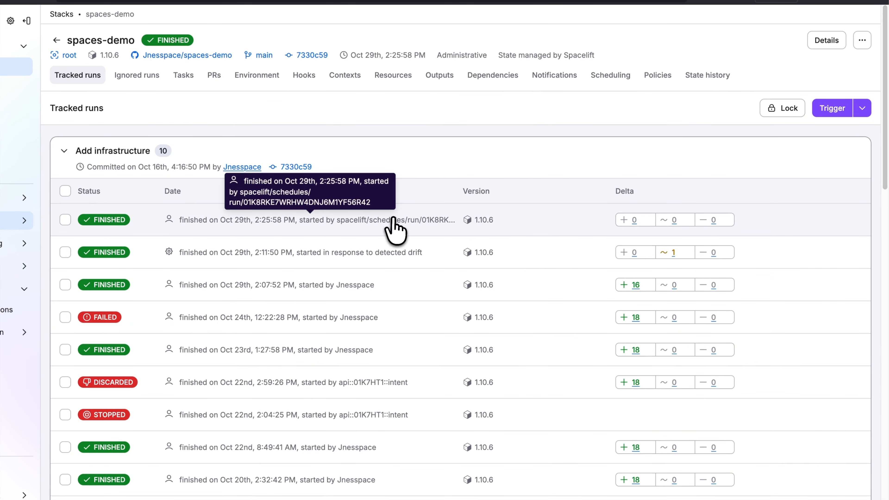
pyautogui.click(395, 226)
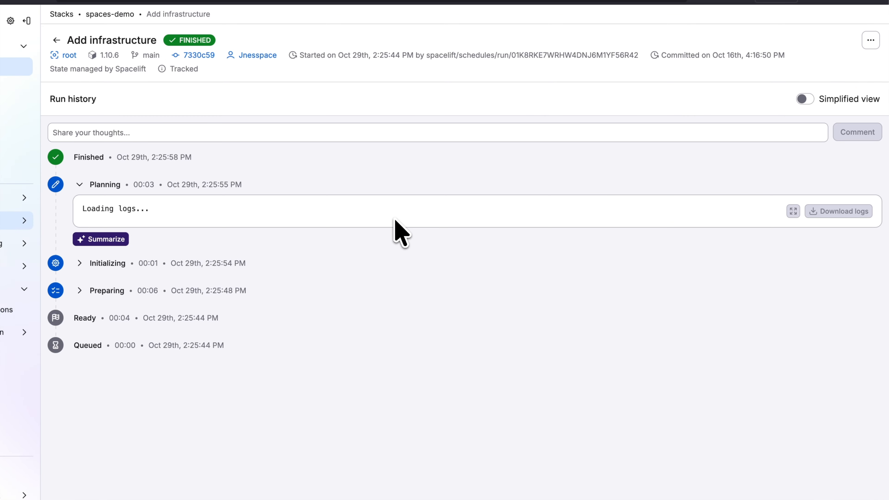
pyautogui.scroll(1, 268, 222)
pyautogui.scroll(-1, 248, 215)
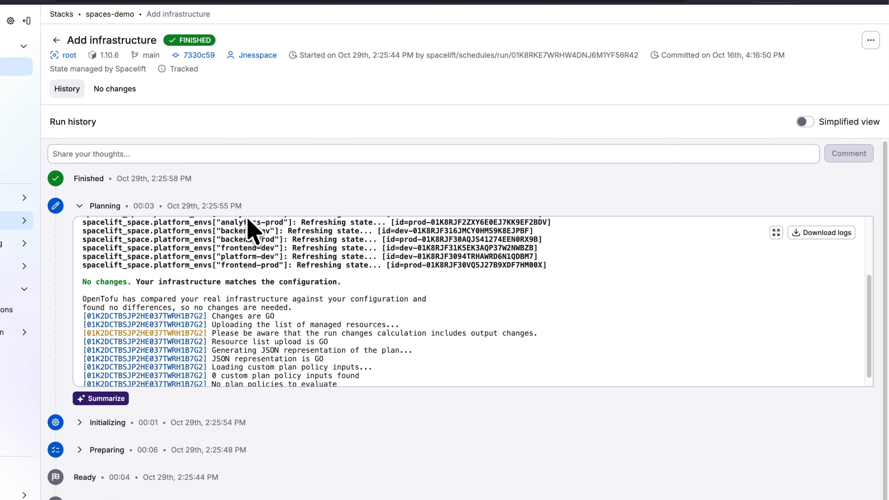
pyautogui.scroll(1, 129, 373)
pyautogui.scroll(2, 147, 382)
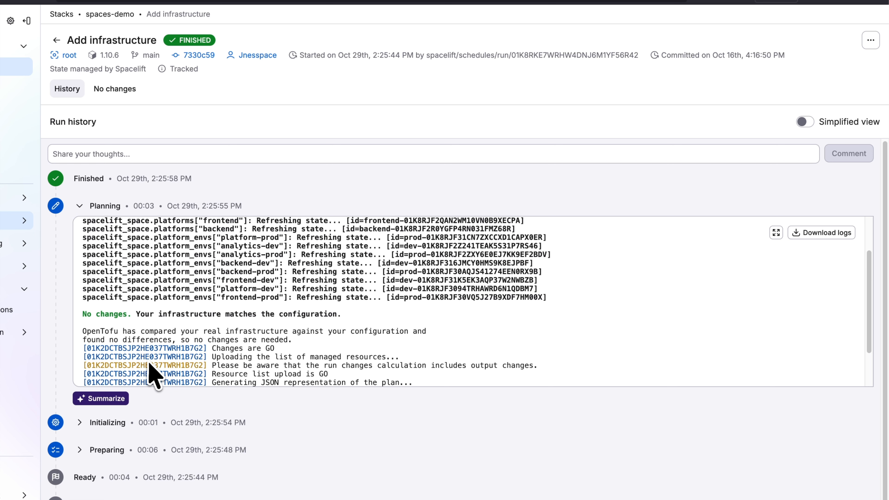
pyautogui.scroll(1, 166, 351)
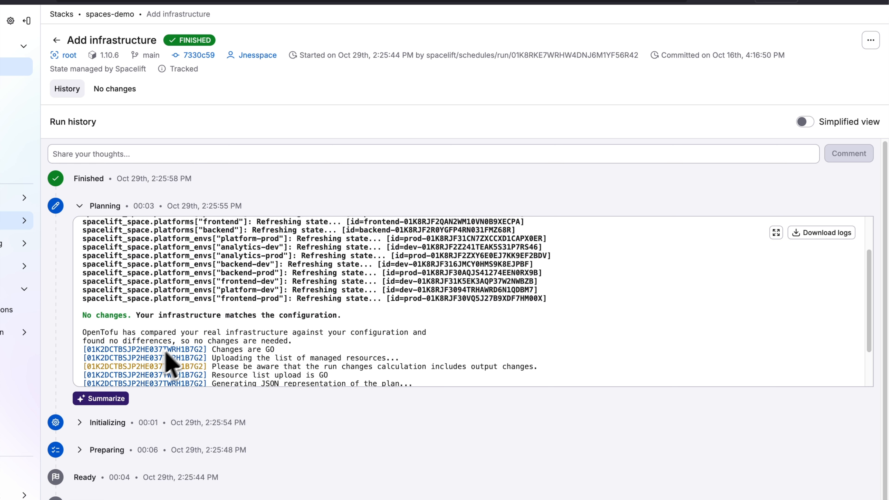